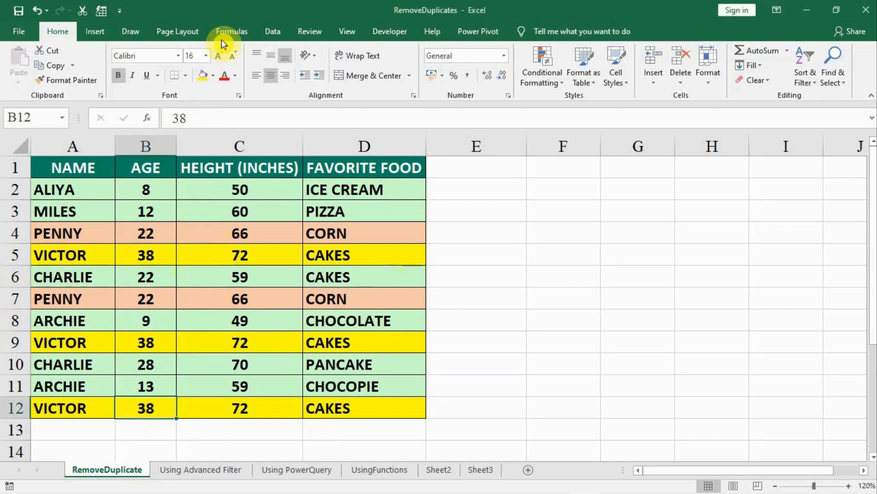
Step: Remove the duplicate rows from the RemoveDuplicate sheet's data, keeping the header row and comparing all four columns from NAME to FAVORITE FOOD
left_click(272, 32)
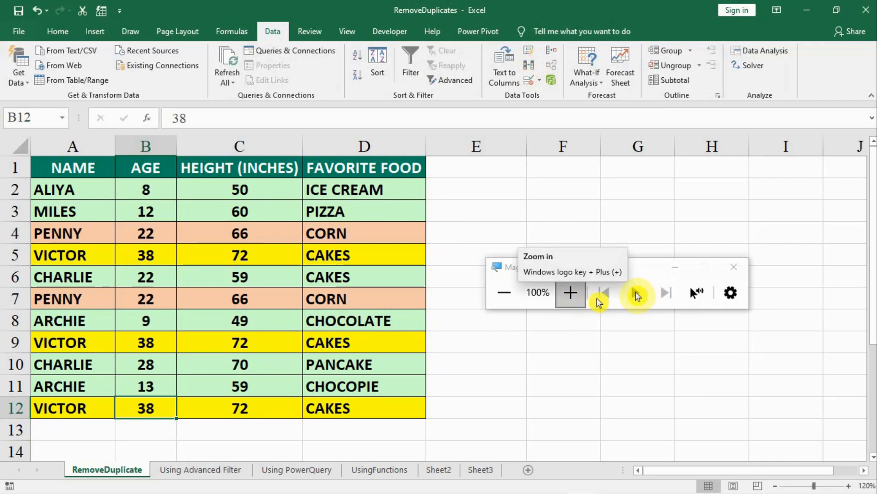
left_click(677, 269)
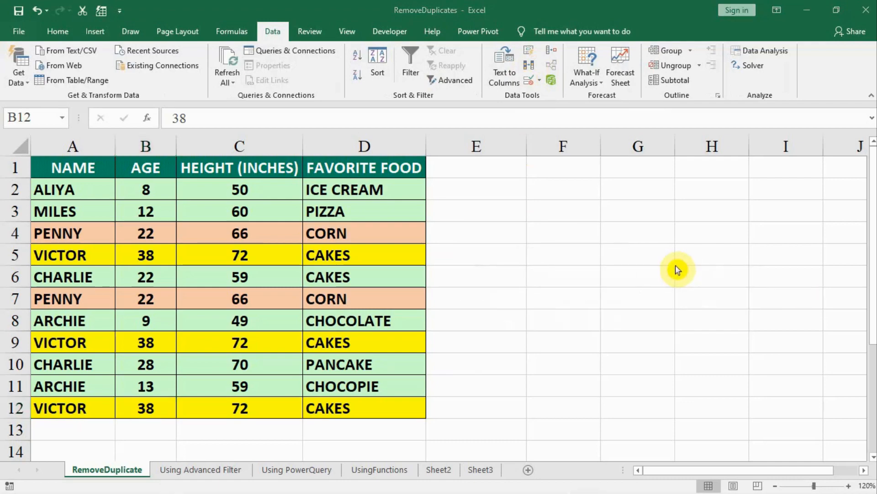
key("super+plus")
key("super+plus")
key("super+plus")
key("super+plus")
key("super+plus")
key("super+plus")
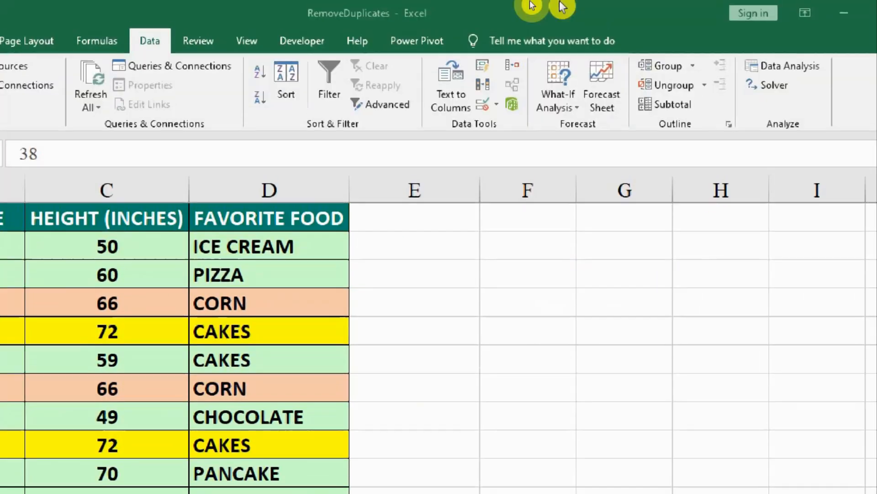
left_click(490, 87)
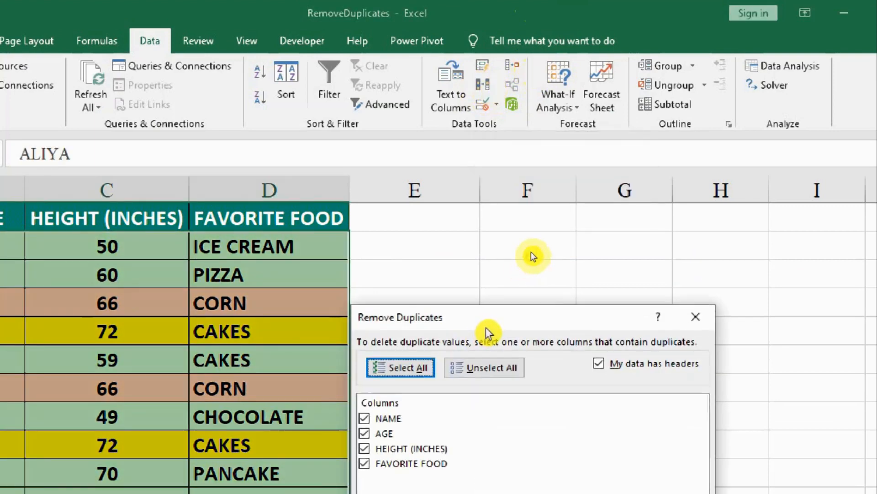
left_click_drag(488, 332, 487, 200)
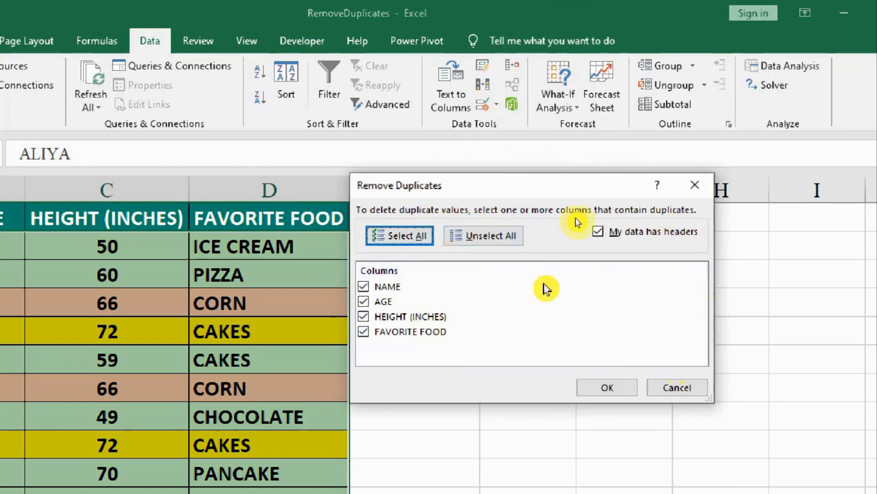
left_click(613, 388)
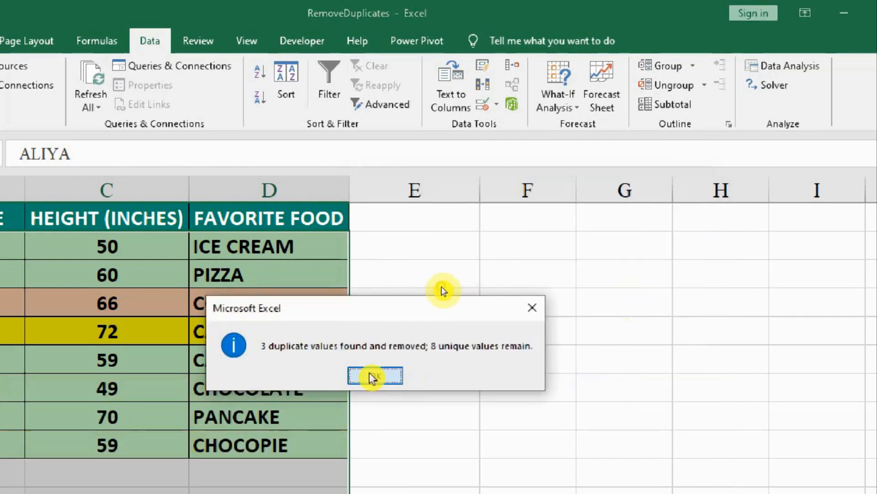
left_click(372, 374)
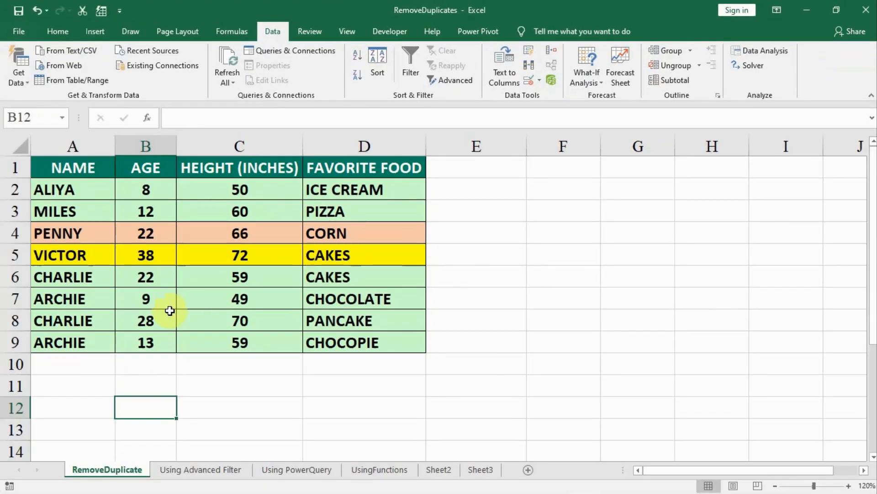
Step: Set up an Advanced Filter on A1:D12 of the Using Advanced Filter sheet for unique records only, copied to another location
left_click(203, 469)
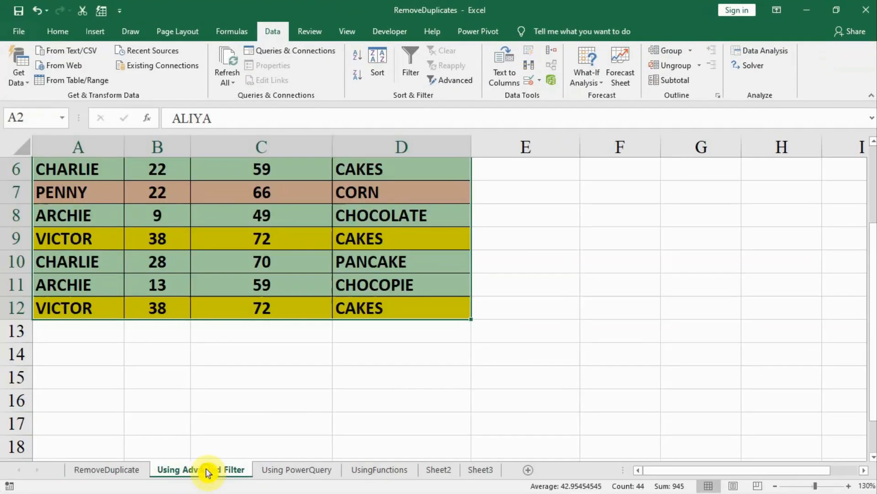
scroll(274, 356, "up", 2)
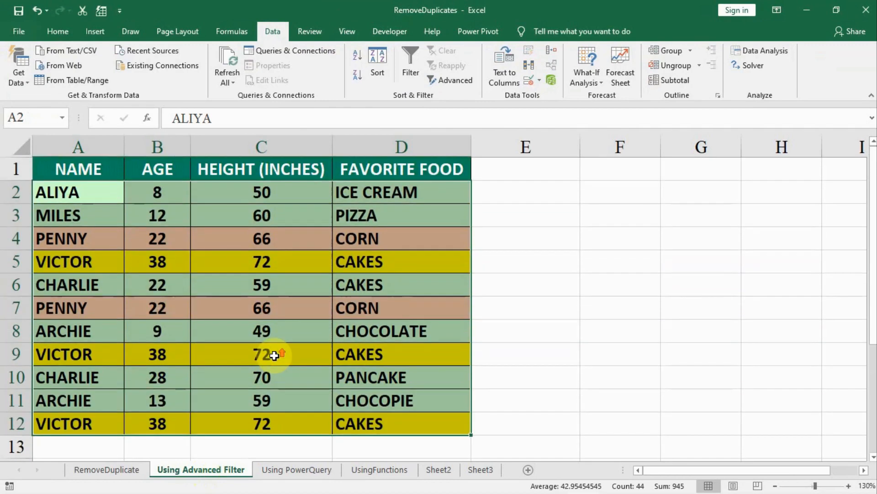
left_click(229, 286)
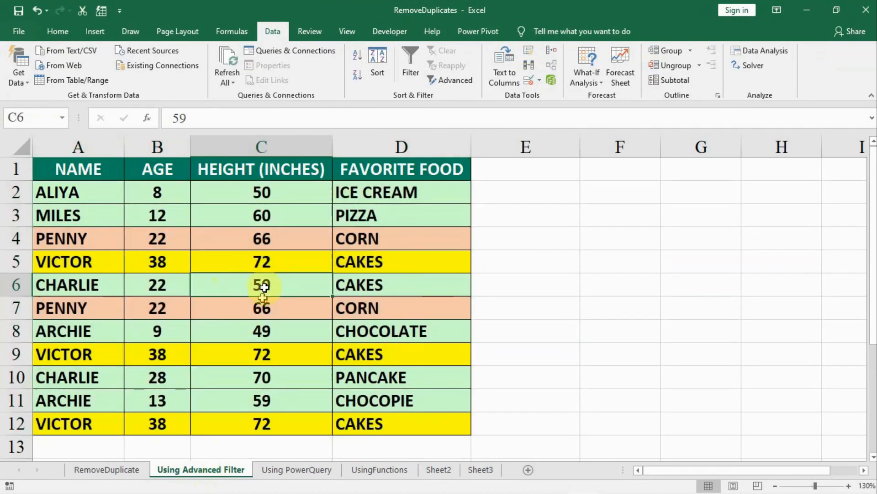
left_click_drag(98, 176, 372, 421)
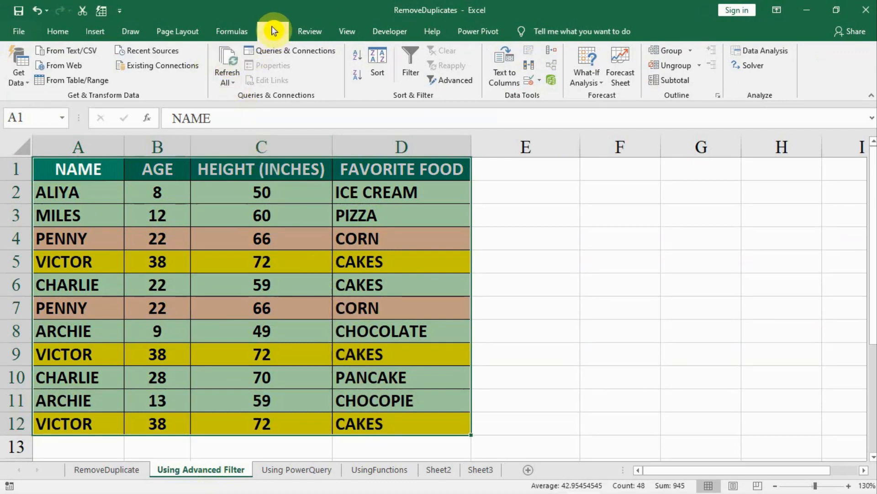
left_click(456, 84)
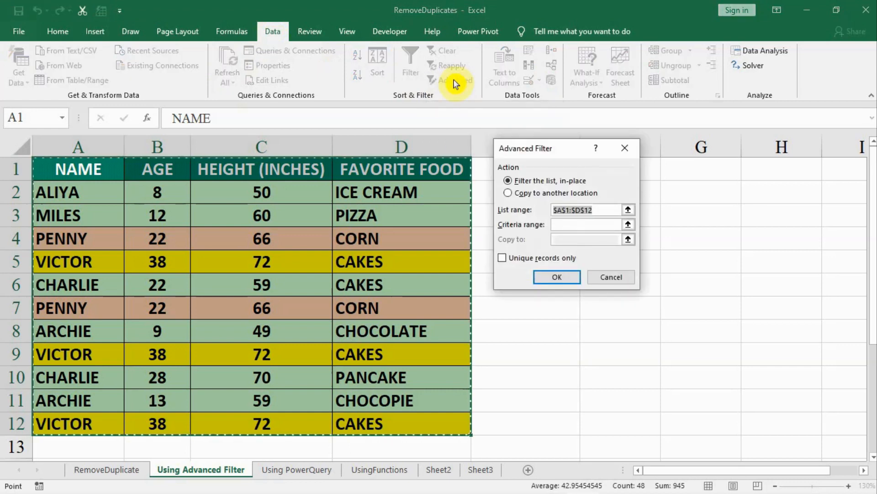
left_click(505, 260)
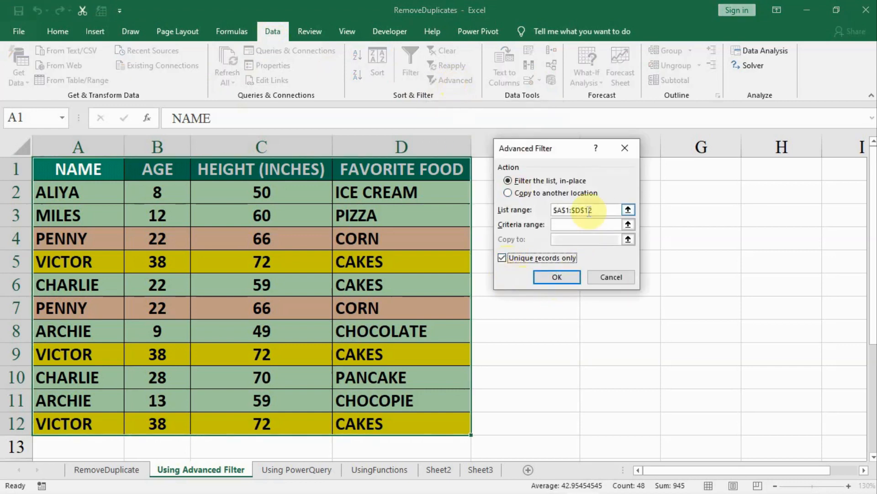
left_click(508, 193)
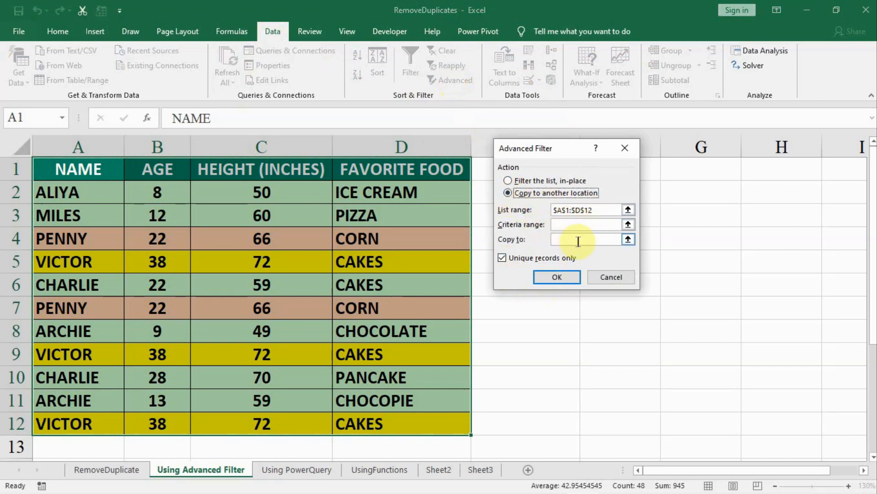
Step: Set the filter's copy destination to cell E3 and run it to extract the unique records
left_click_drag(567, 155, 362, 212)
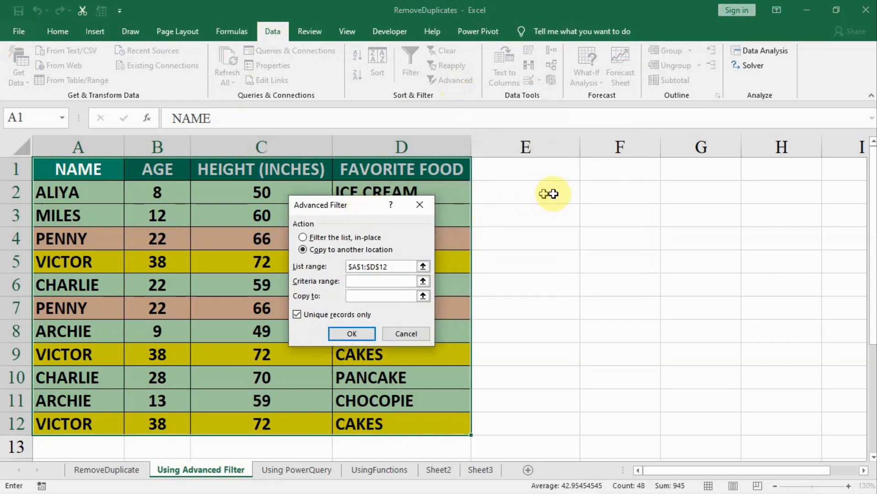
left_click(549, 214)
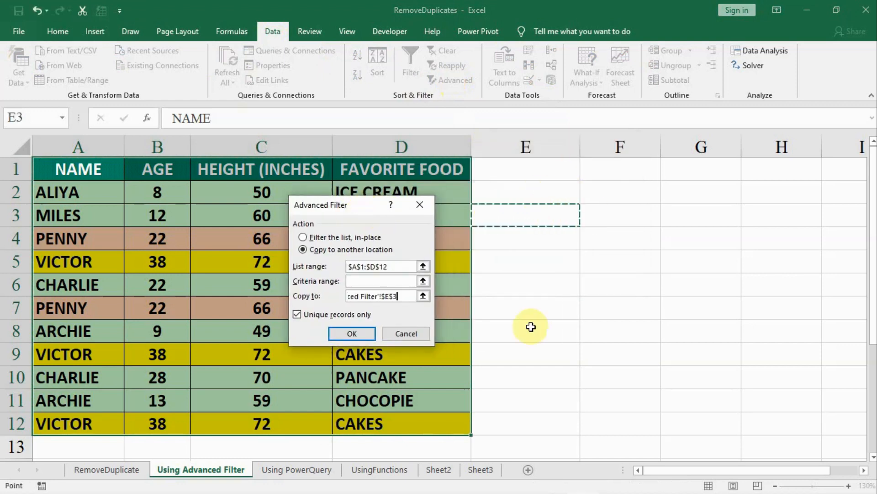
left_click(358, 338)
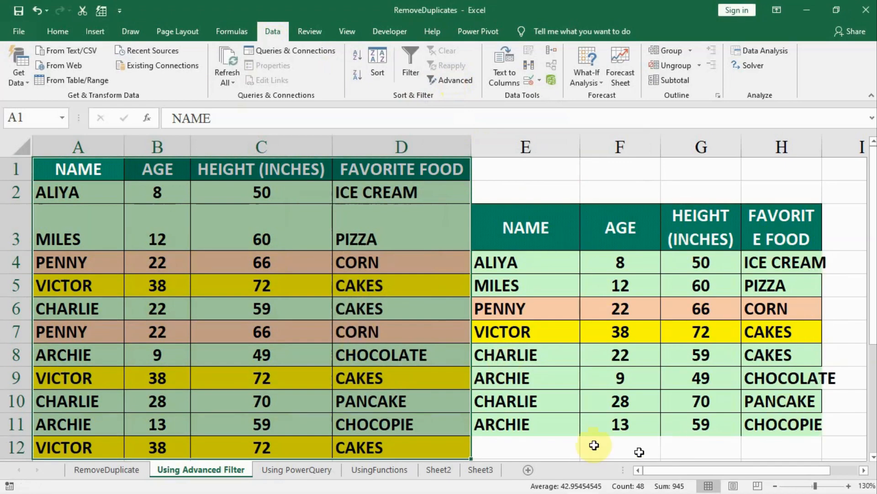
scroll(548, 337, "down", 2)
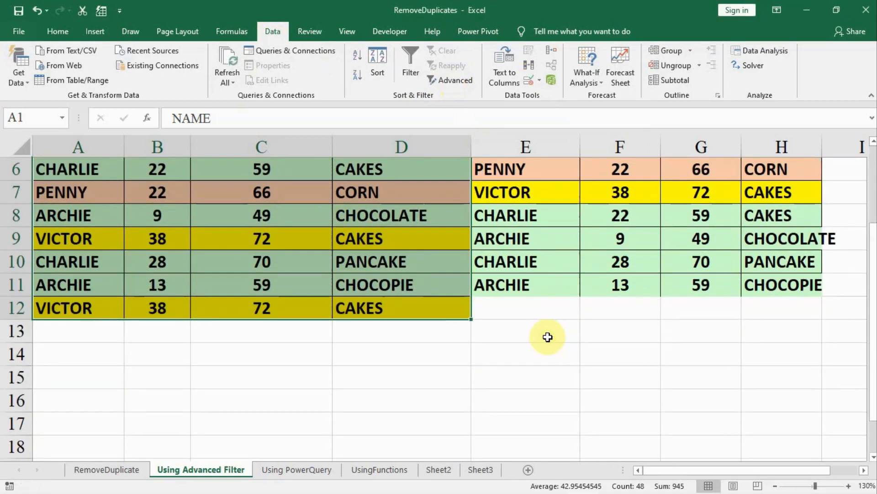
scroll(548, 337, "up", 2)
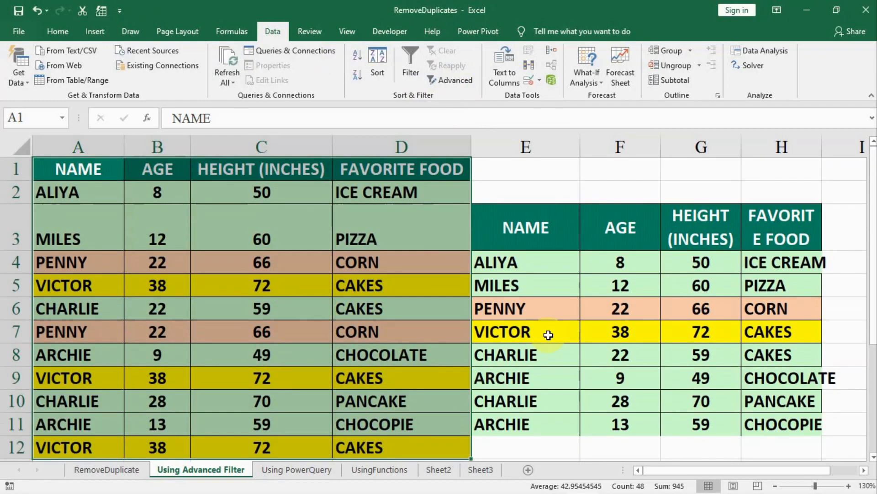
Step: Load the Using PowerQuery sheet's table into the Power Query Editor
left_click(308, 471)
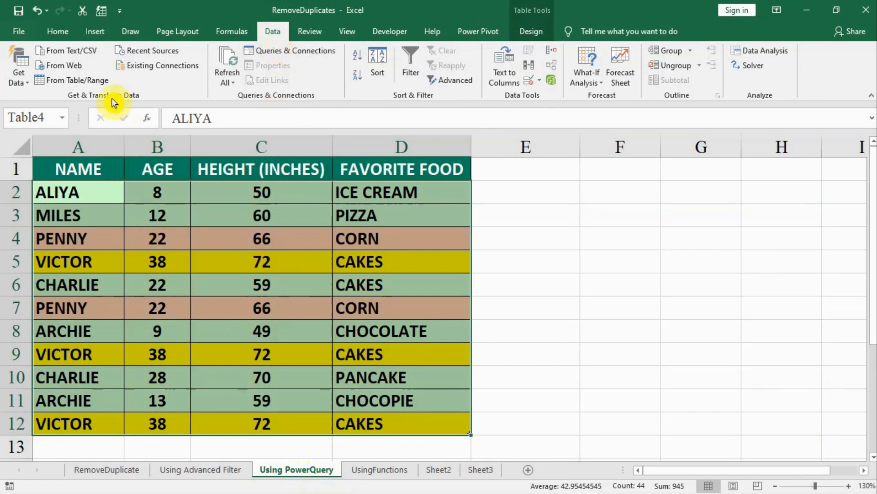
left_click(61, 80)
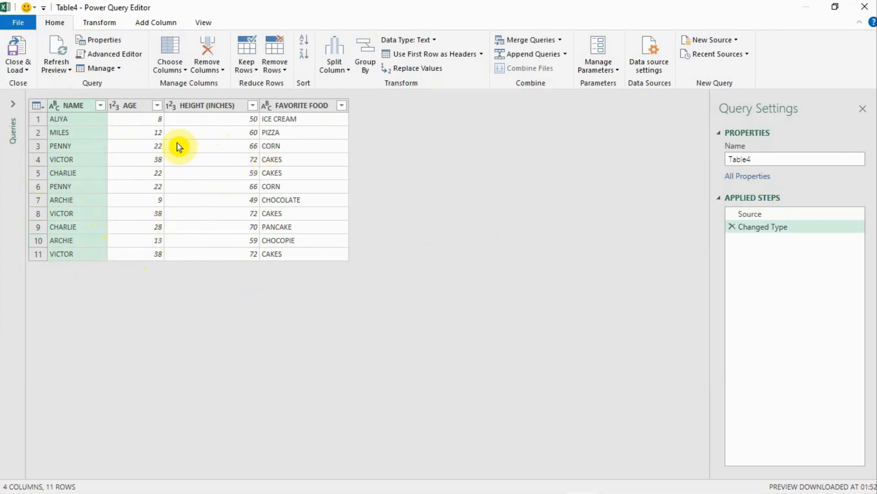
left_click(131, 187)
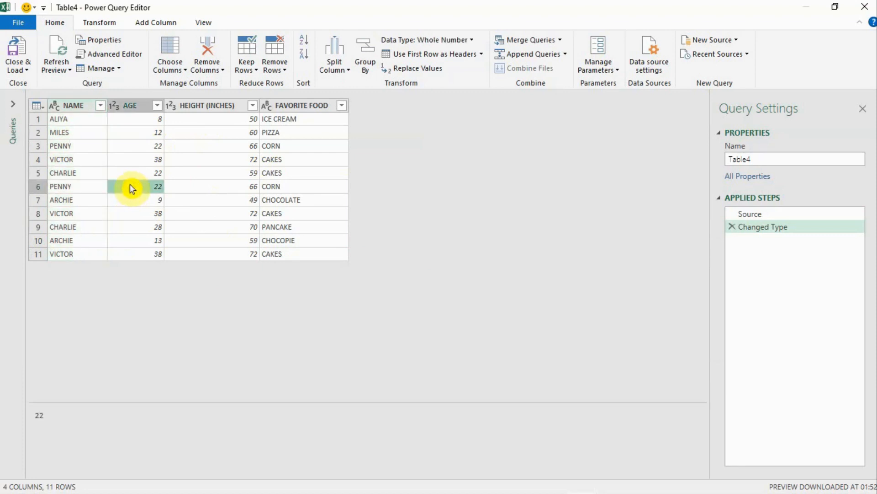
key("ctrl+a")
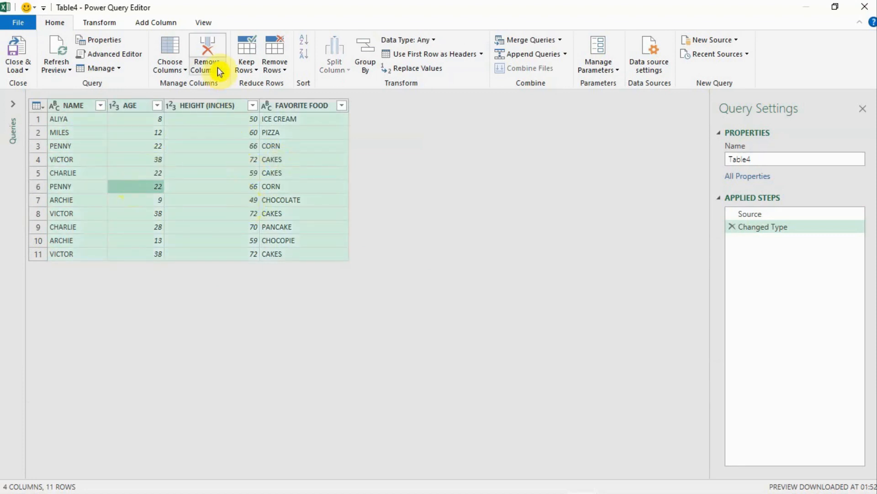
left_click(284, 72)
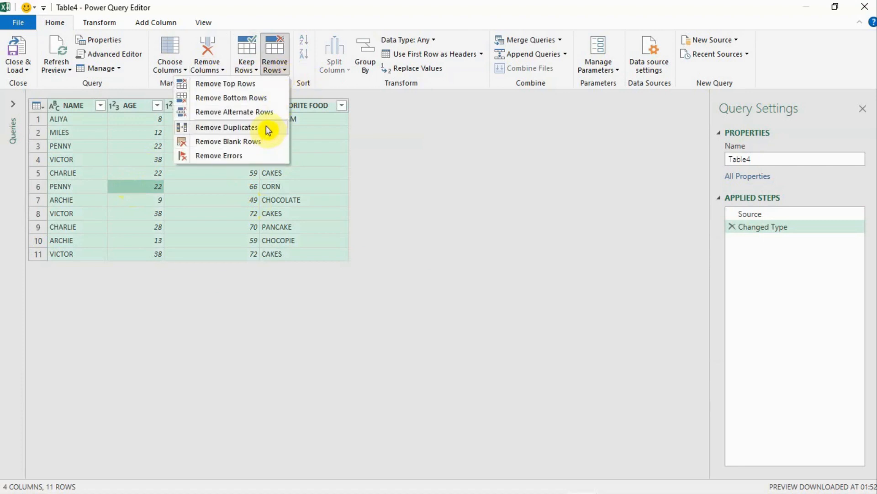
left_click(267, 188)
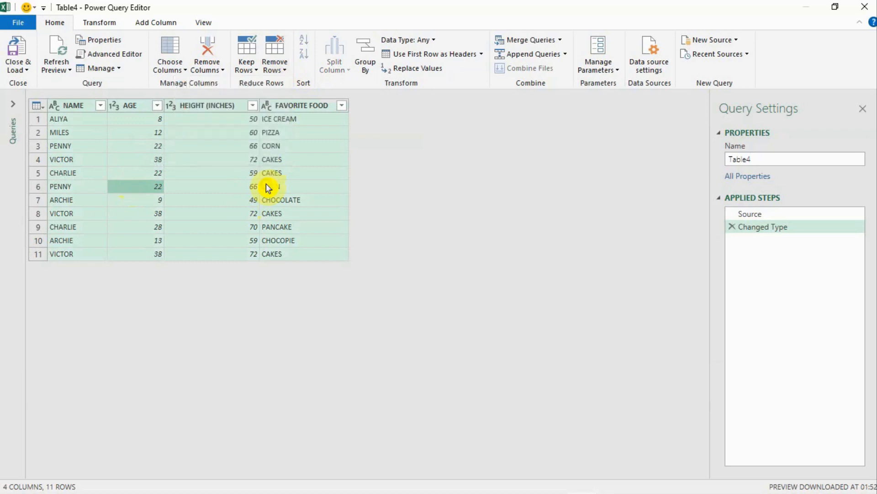
Step: Remove the duplicate rows from the entire table in the query
left_click(40, 108)
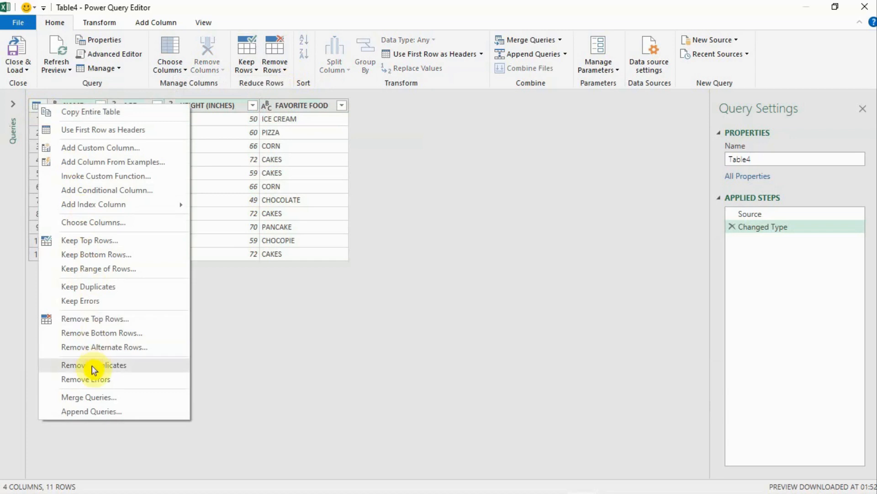
left_click(93, 365)
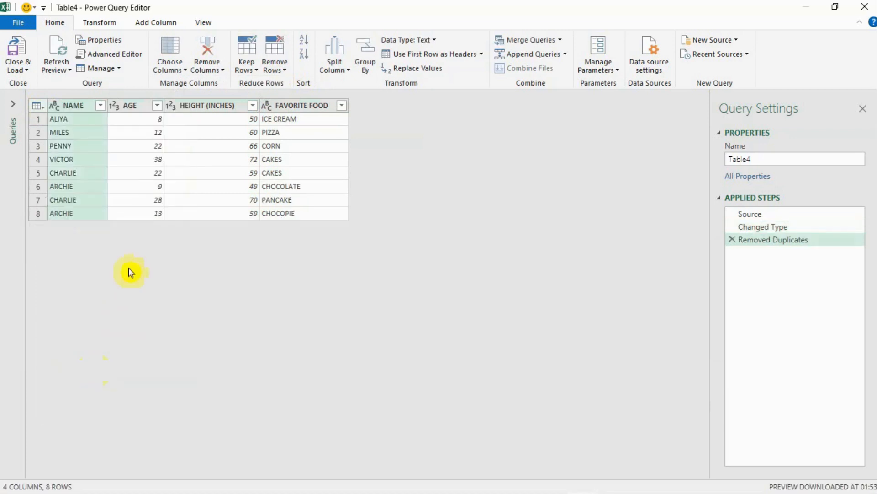
Step: Load the query result as a table into the existing Using PowerQuery worksheet at cell E1 and dismiss Queries & Connections
left_click(31, 72)
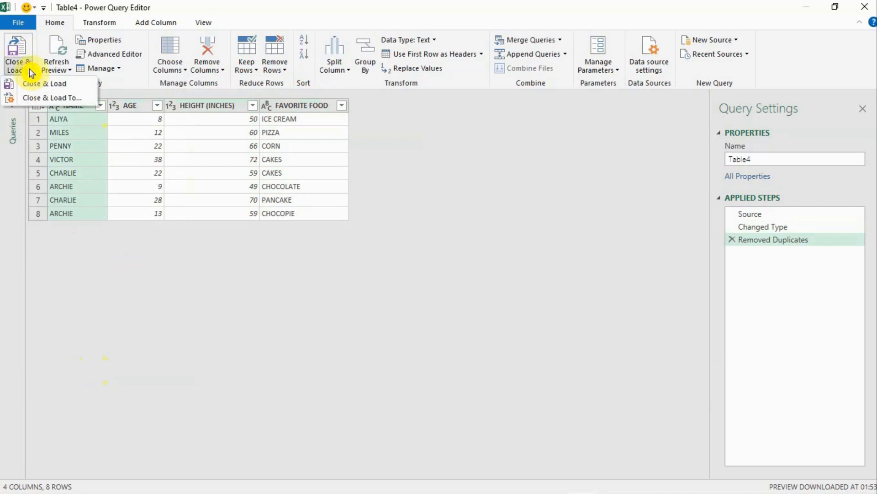
left_click(54, 99)
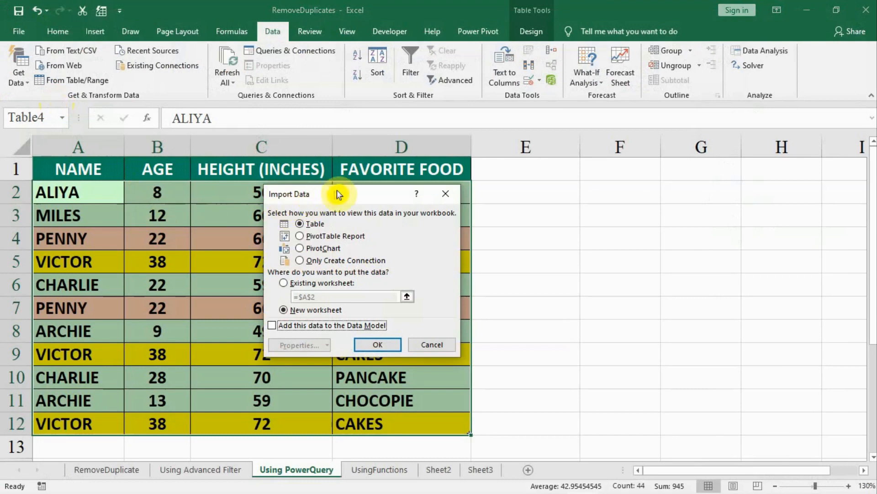
left_click_drag(339, 194, 633, 62)
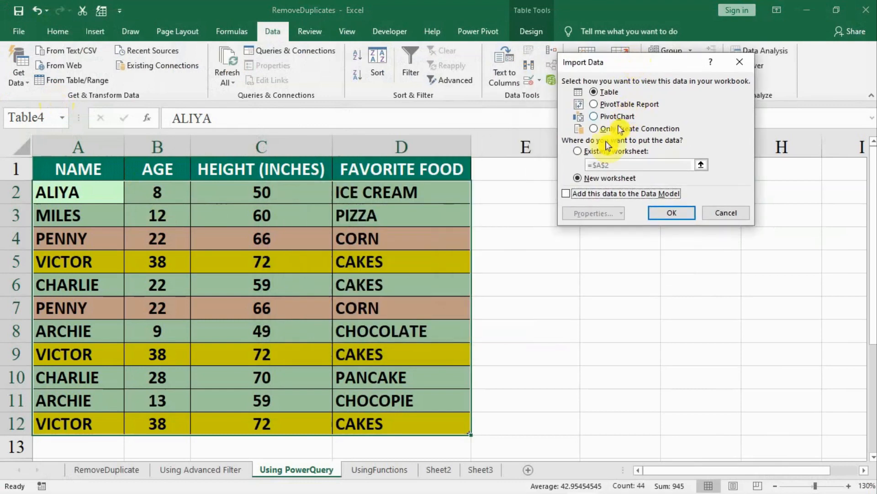
left_click(580, 151)
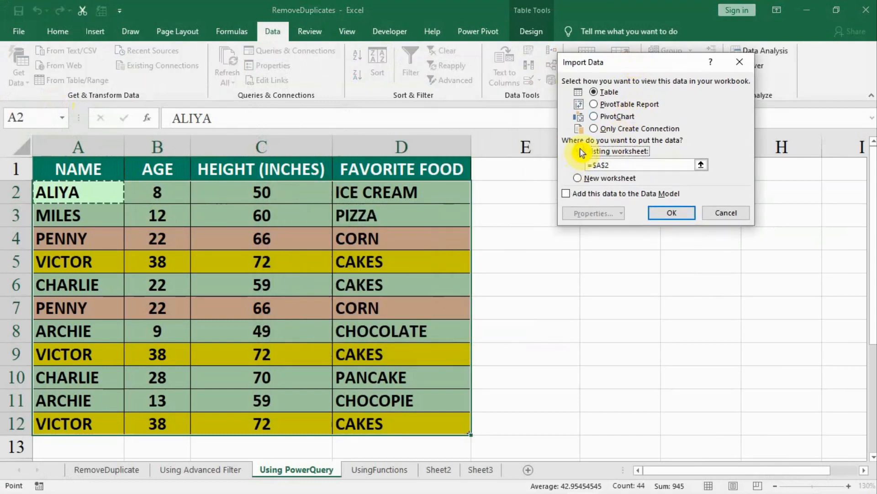
left_click(529, 175)
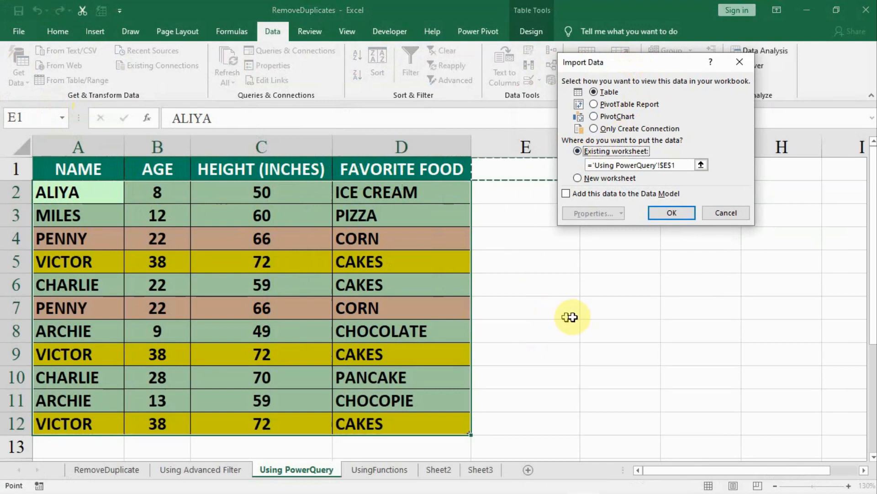
left_click_drag(608, 62, 270, 190)
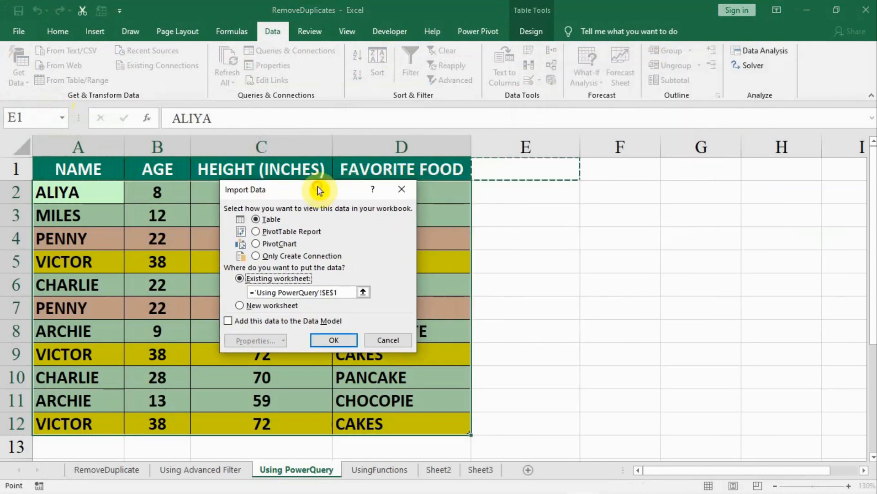
left_click(330, 341)
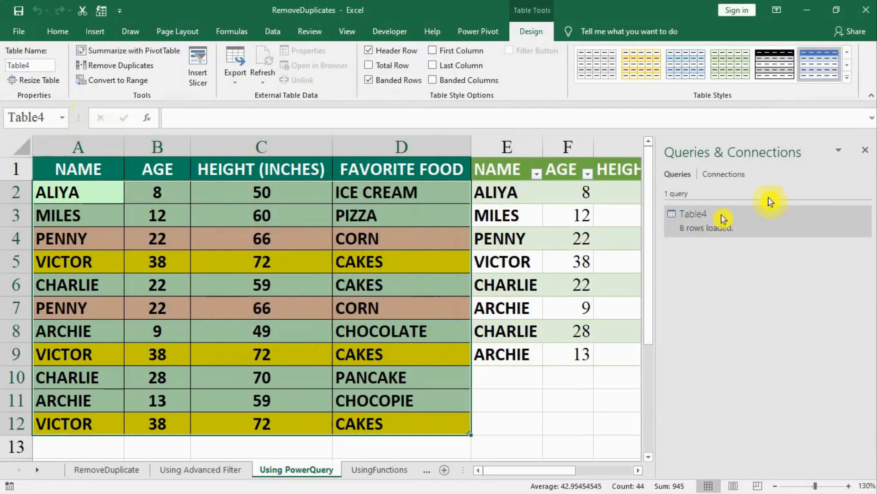
left_click(867, 152)
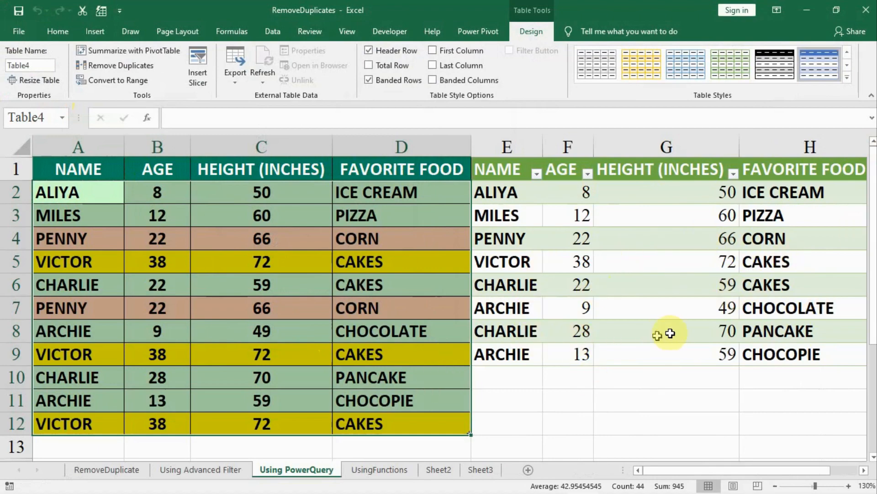
Step: On the UsingFunctions sheet, enter =CONCAT(A2:D2) in cell E2 to join the first record's fields
left_click(376, 477)
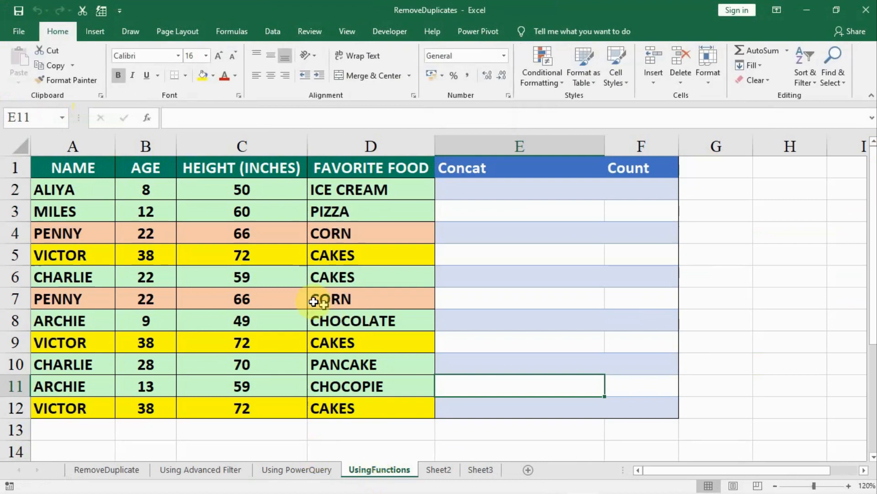
left_click(472, 190)
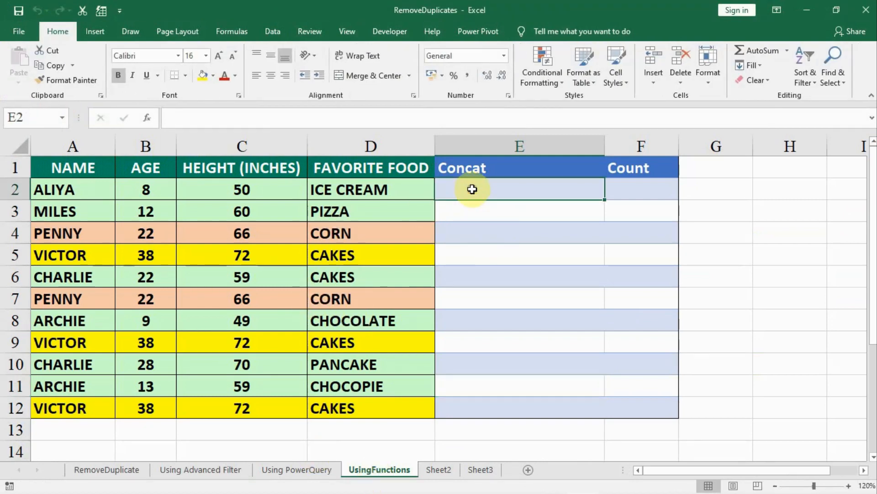
type("=")
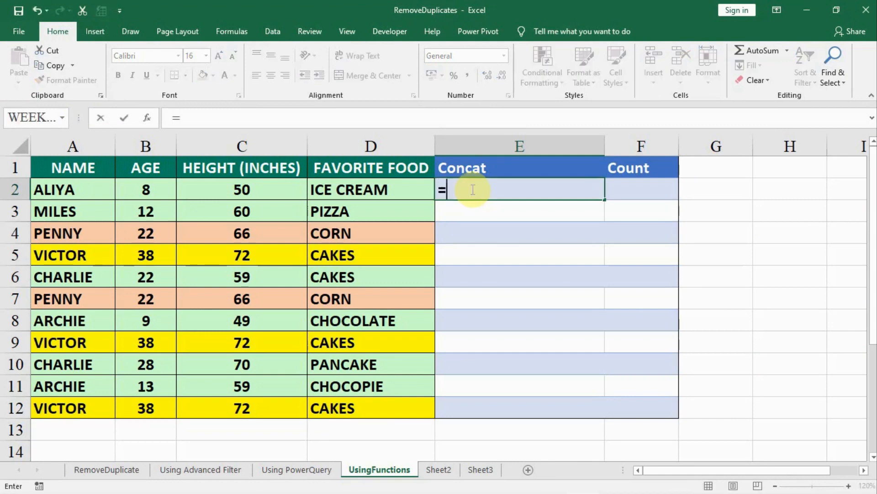
type("con")
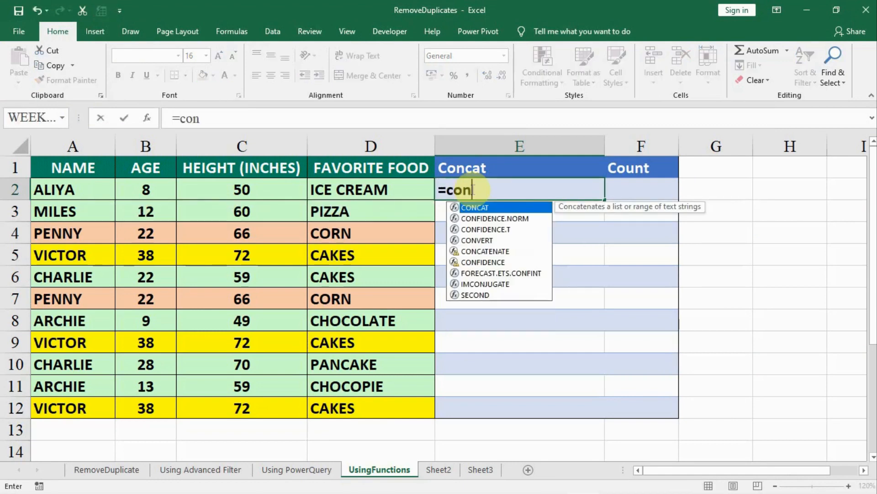
type("cat(")
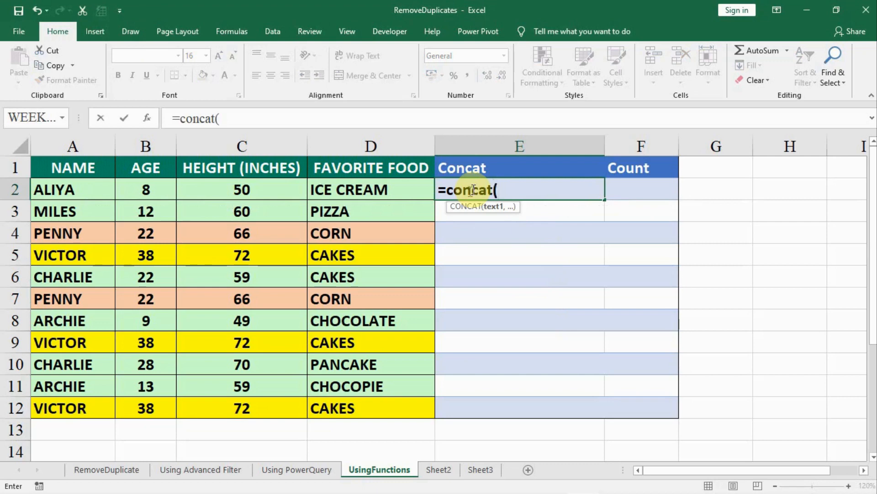
left_click_drag(41, 185, 319, 185)
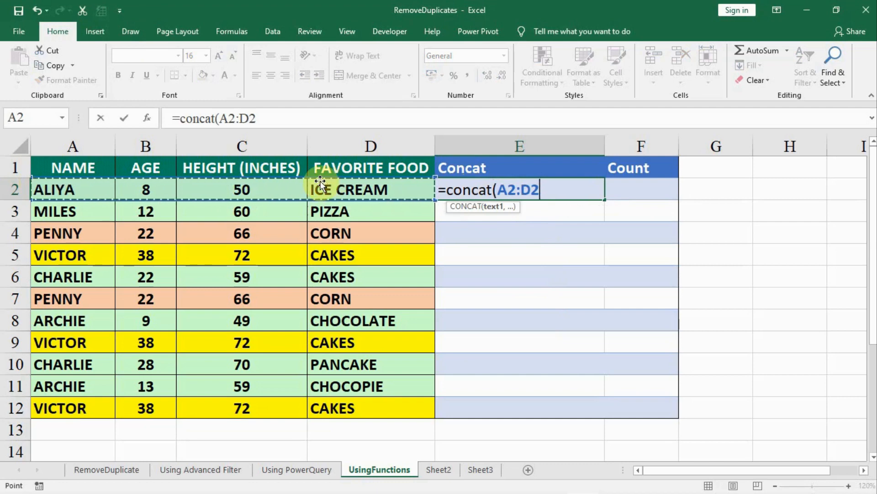
type(")")
key("Return")
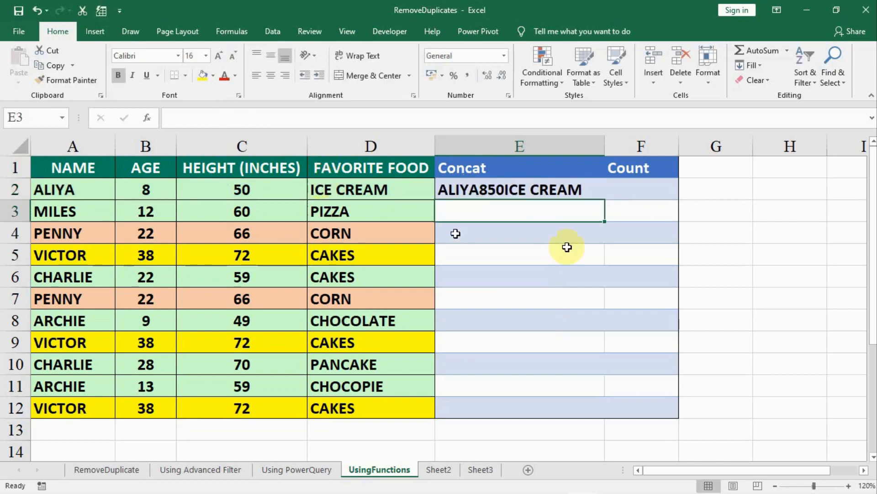
Step: Enter =COUNTIF($E$2:E2,E2) in cell F2 to keep a running count of each concatenated value
left_click(649, 186)
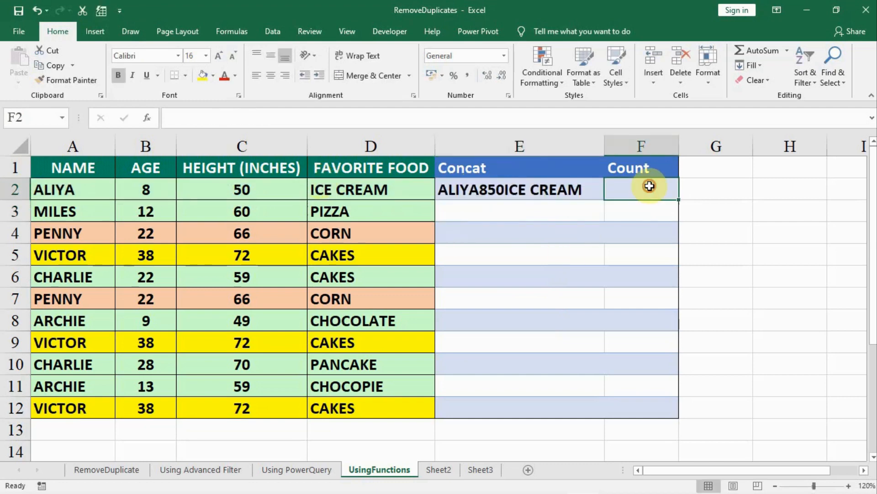
type("=co")
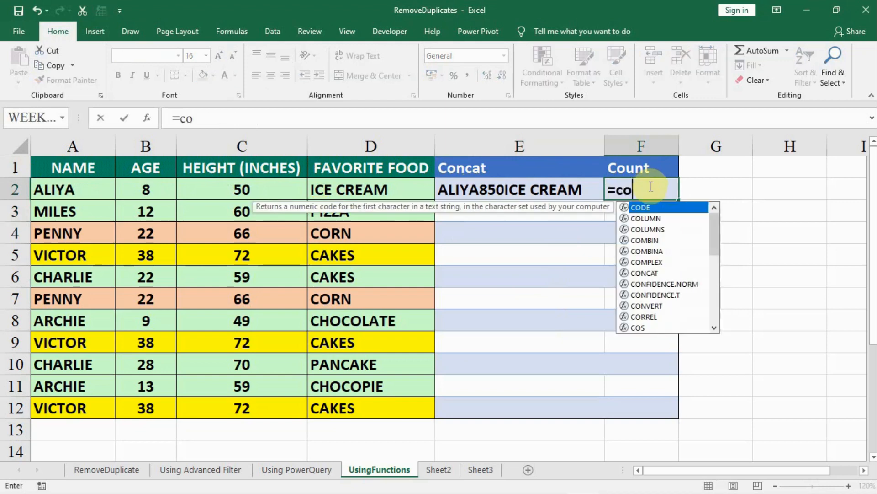
type("untif")
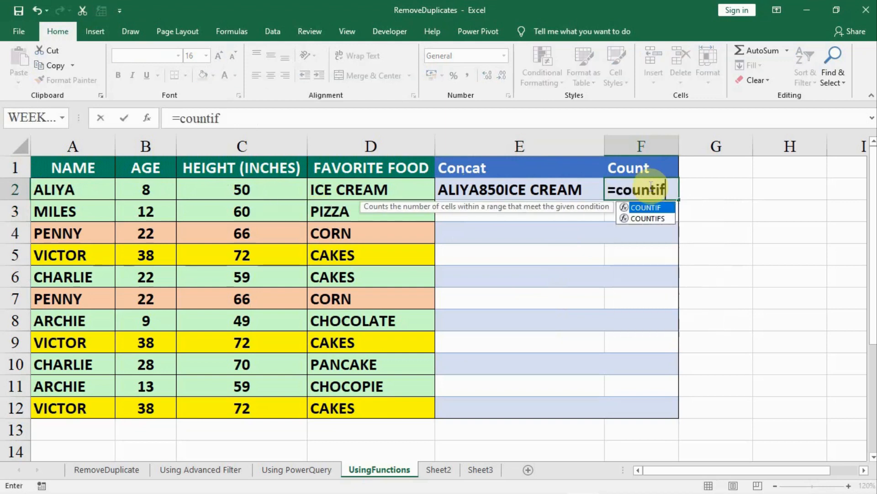
type("(")
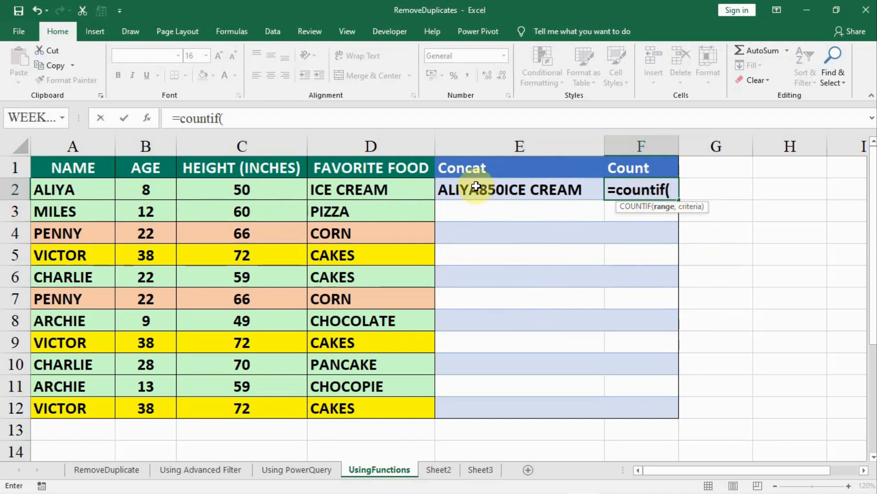
left_click_drag(476, 186, 466, 396)
left_click_drag(464, 406, 464, 407)
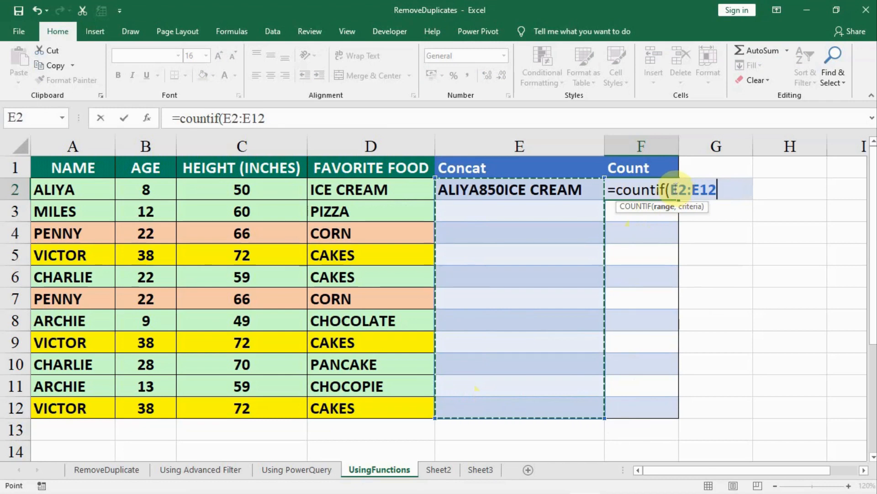
left_click(671, 189)
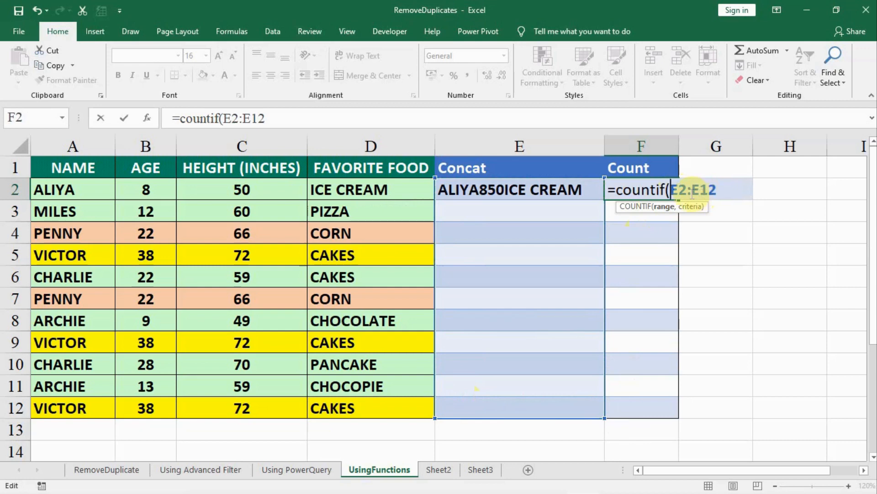
key("F4")
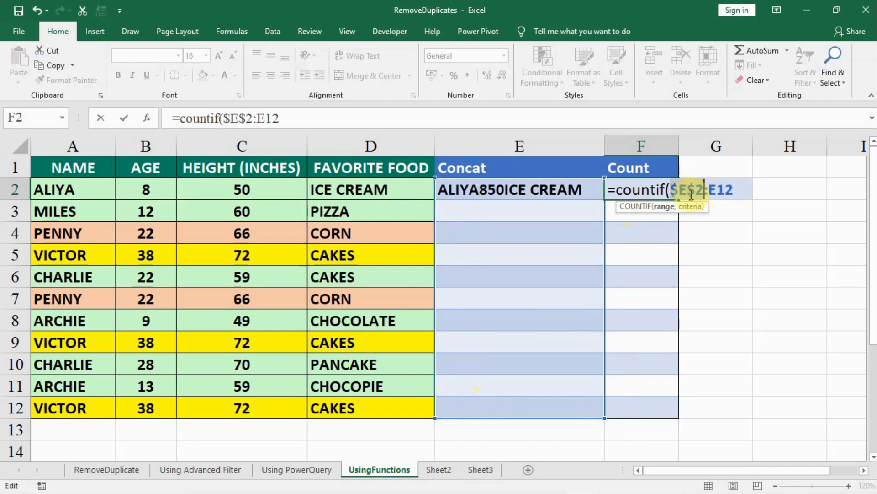
left_click(724, 189)
key("BackSpace")
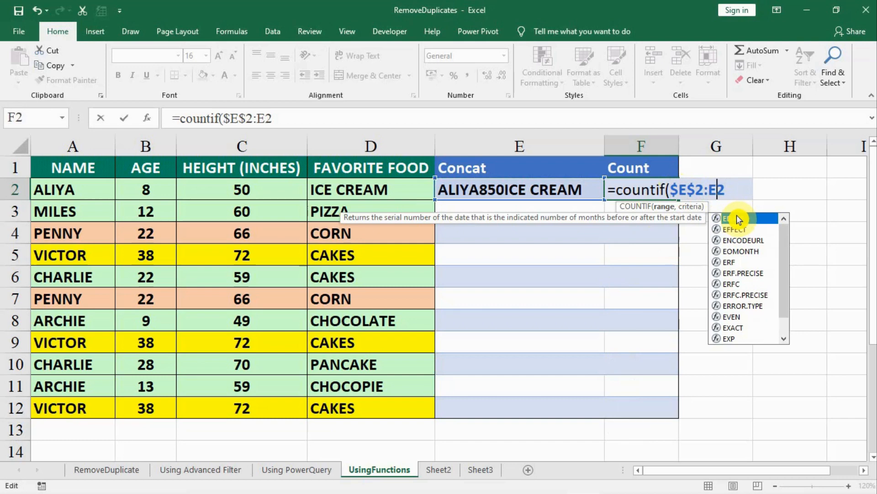
key("Right")
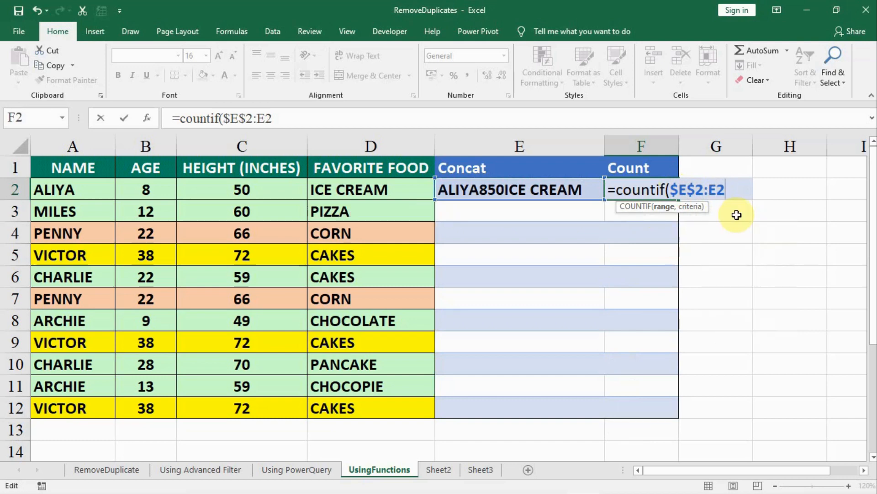
type(",")
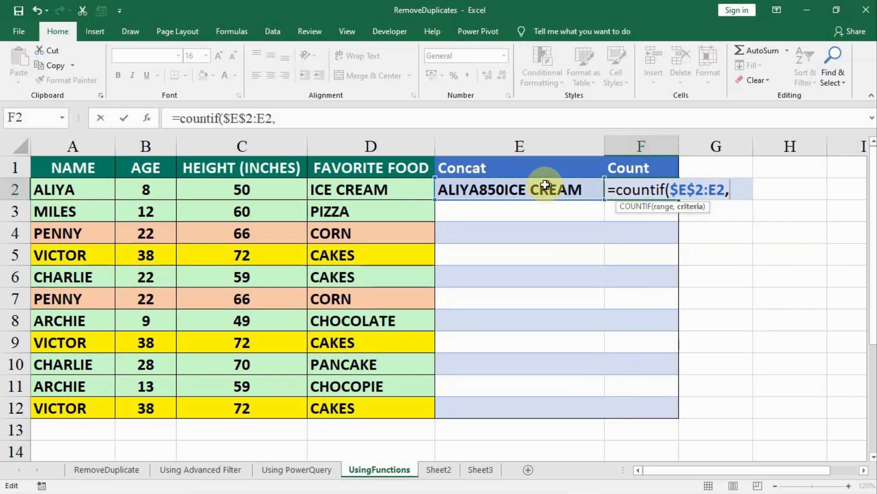
left_click(526, 189)
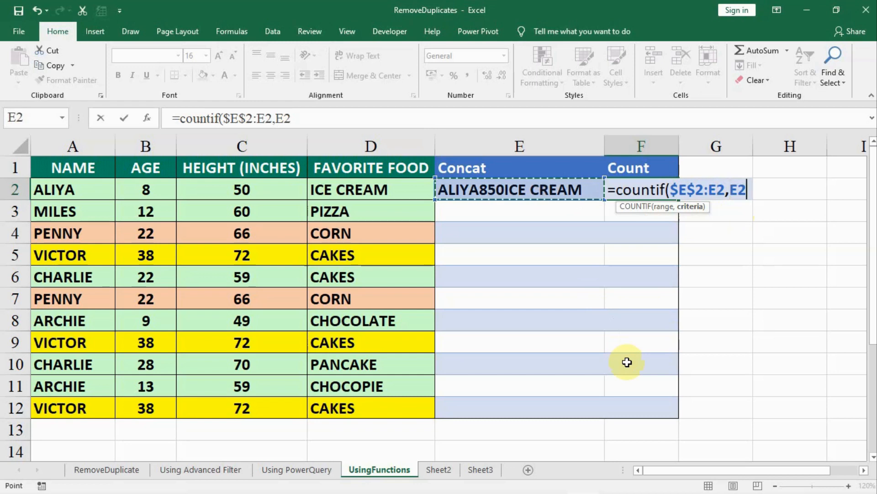
type(")")
key("Return")
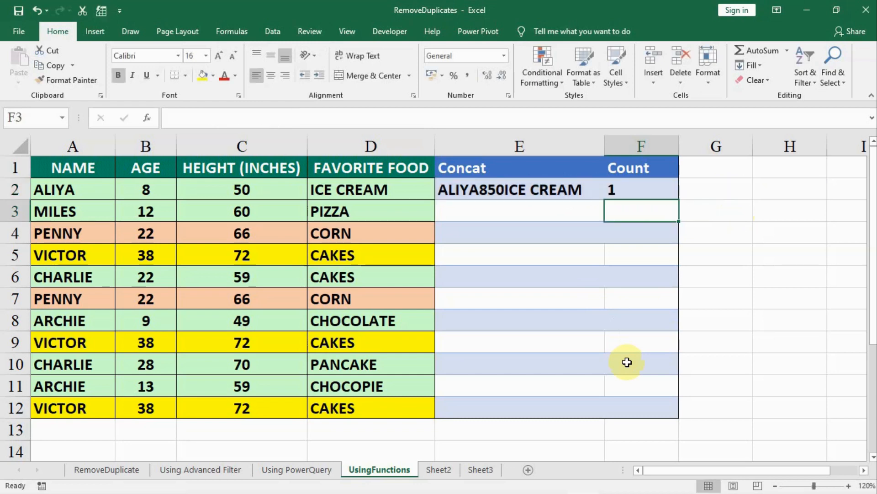
Step: Fill the formulas in E2 and F2 down through row 12
left_click(510, 187)
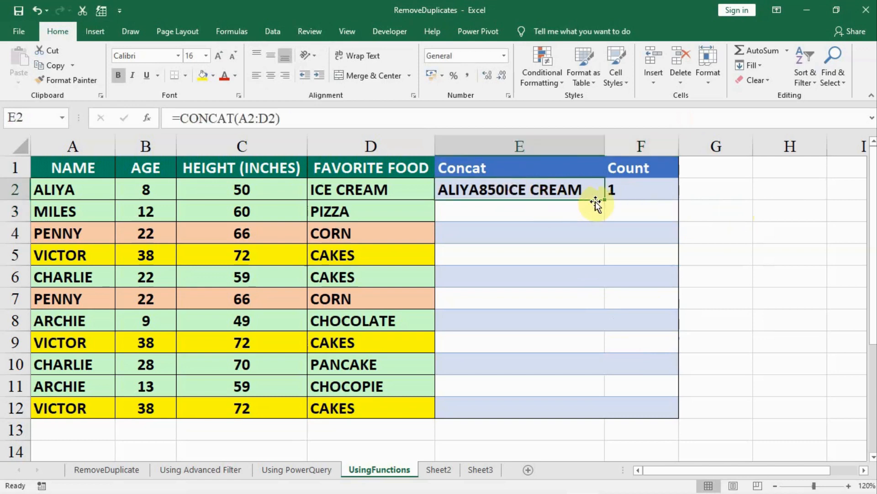
left_click_drag(606, 202, 596, 416)
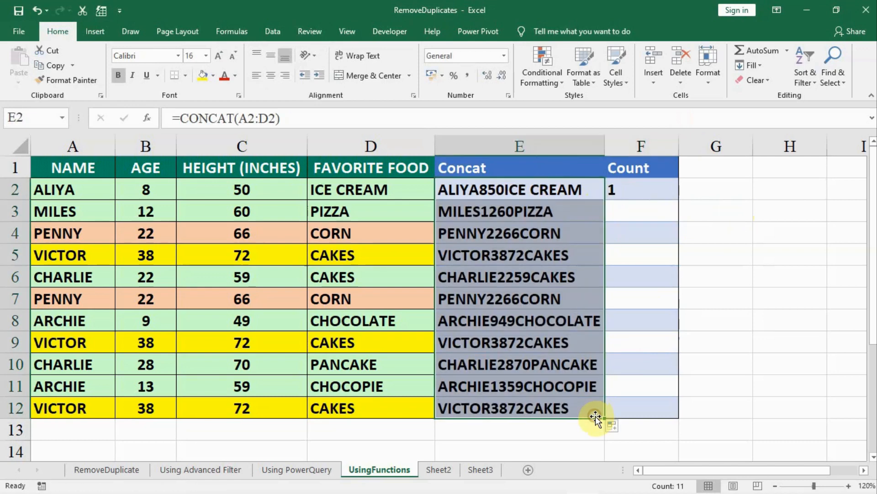
left_click(658, 189)
left_click_drag(678, 201, 672, 412)
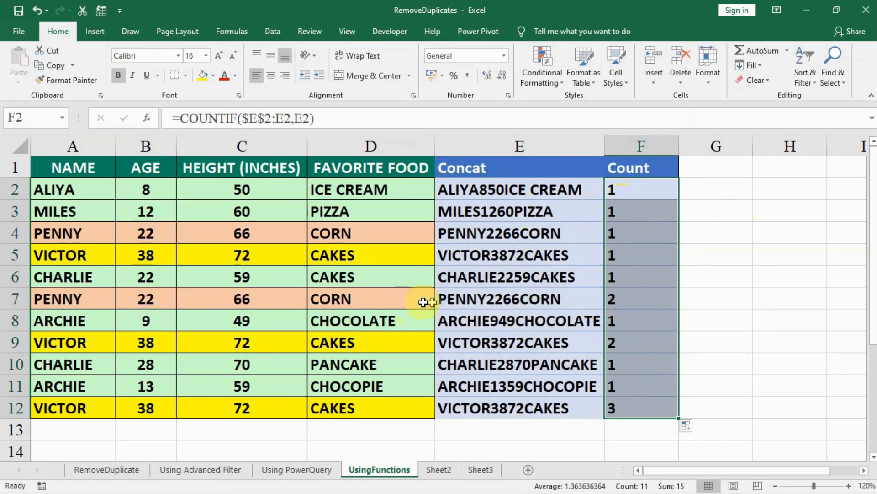
Step: Examine the repeated records in rows 4, 7, 9 and 12 and how the COUNTIF range expands in cells F2, F3 and F6
left_click(2, 227)
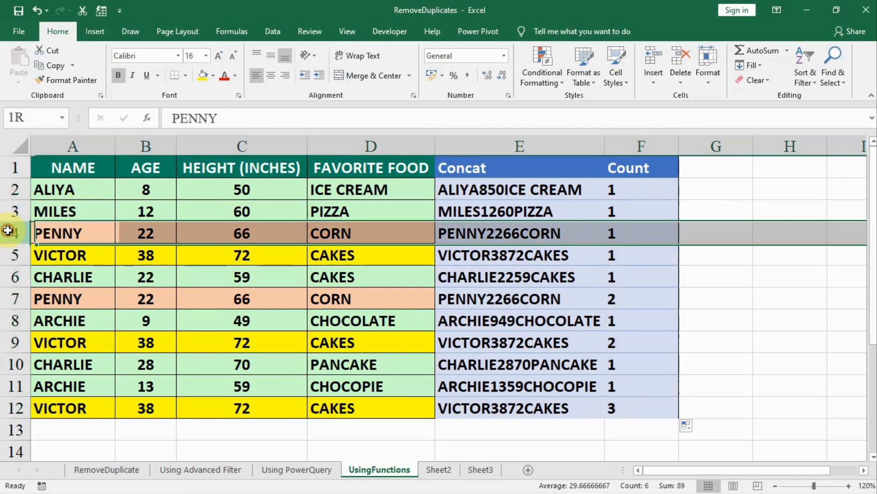
left_click(8, 299)
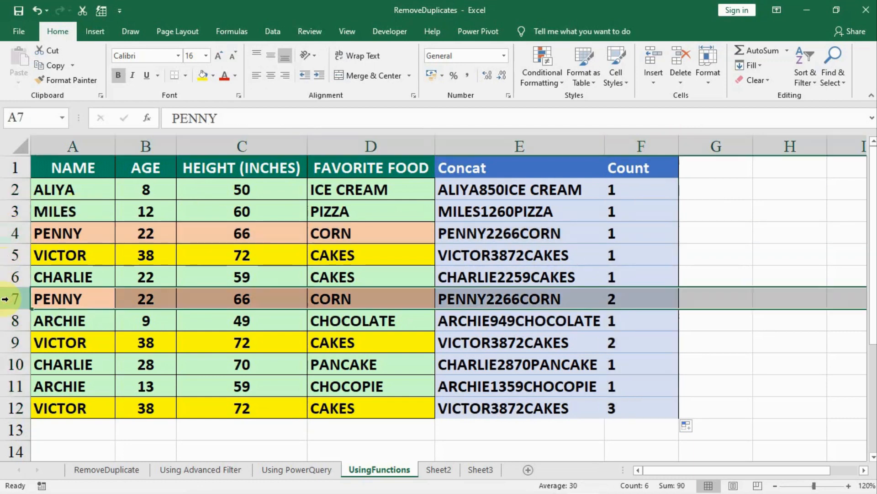
left_click(4, 344)
left_click(7, 407)
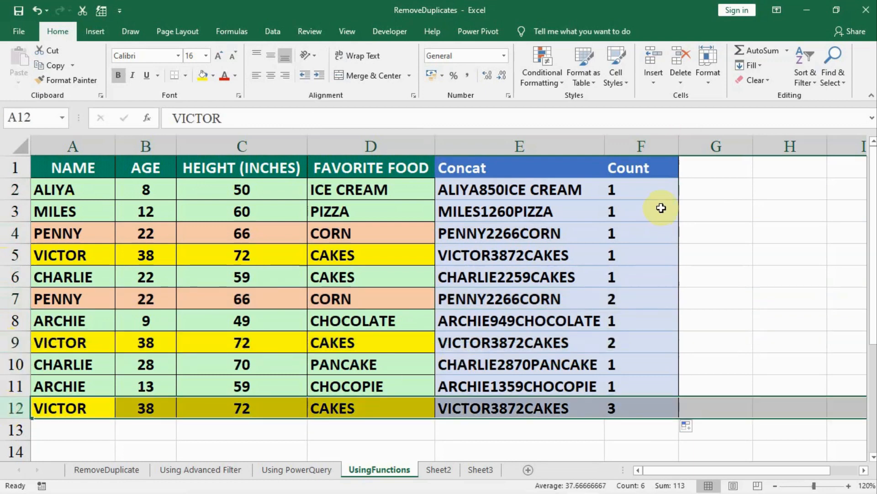
left_click(644, 253)
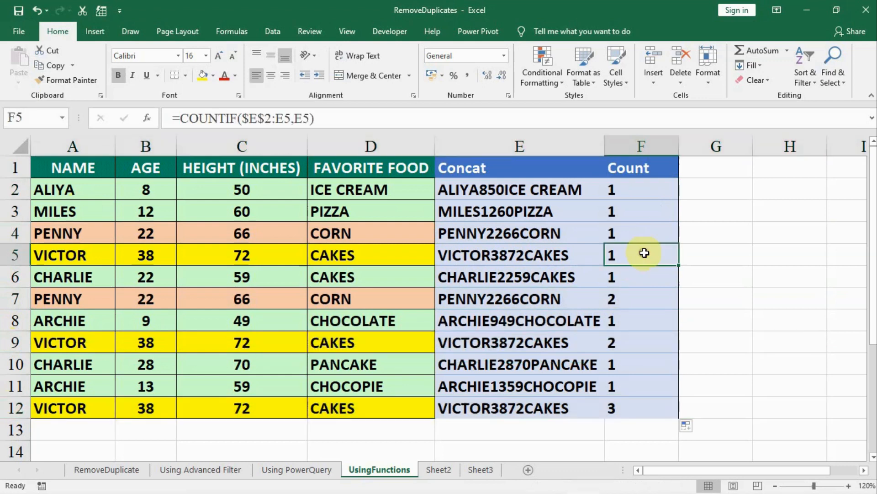
left_click(654, 185)
double_click(656, 183)
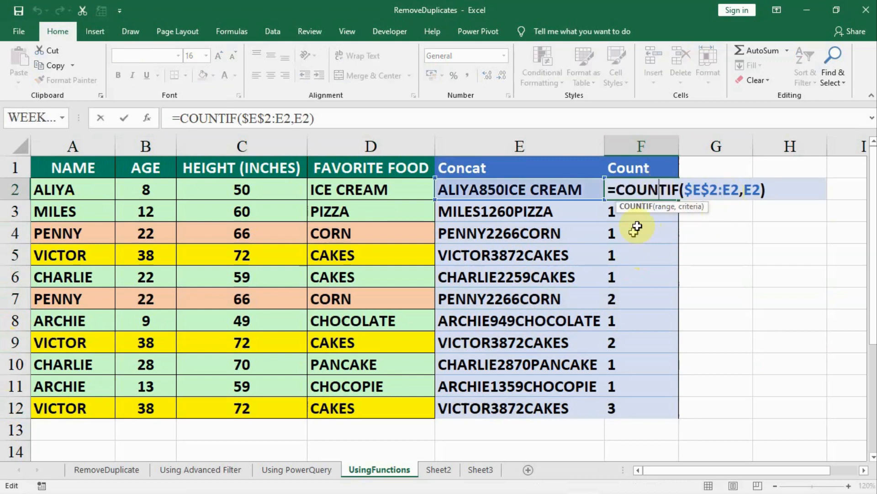
key("Escape")
double_click(648, 213)
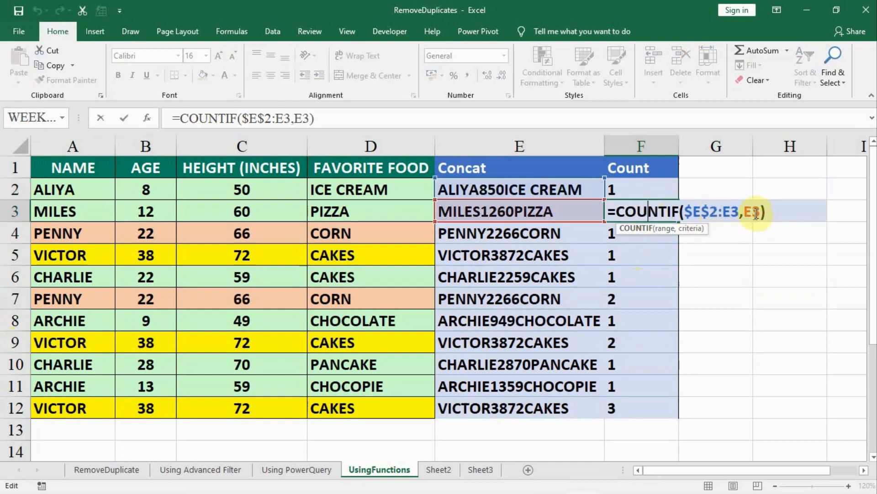
key("Escape")
double_click(640, 279)
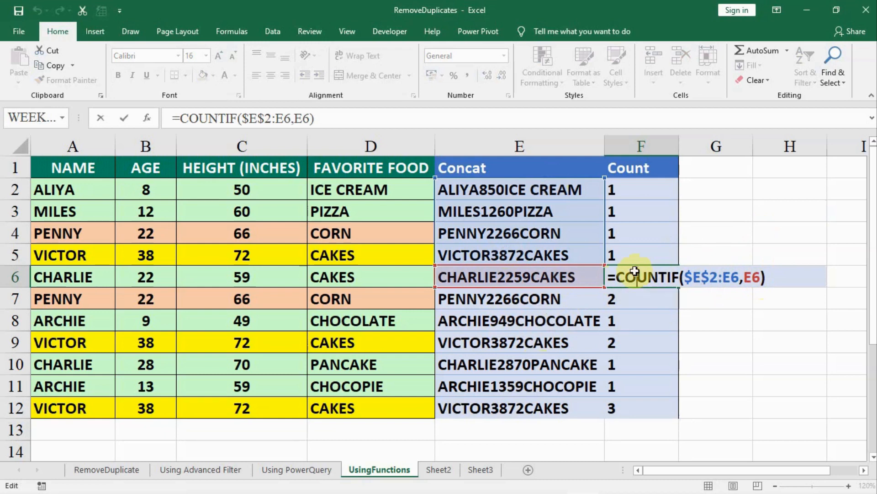
key("ctrl+Return")
Step: Add filters to the data headers and filter the Count column to show only the value 1
left_click(278, 36)
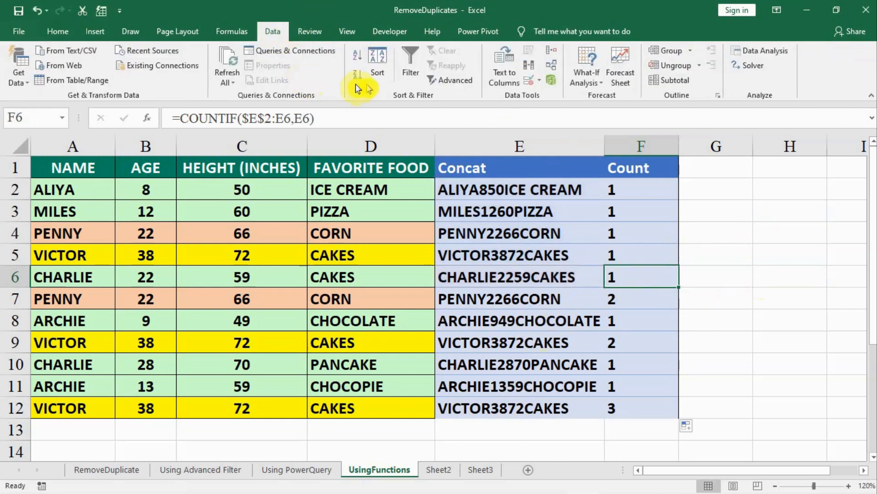
left_click(410, 63)
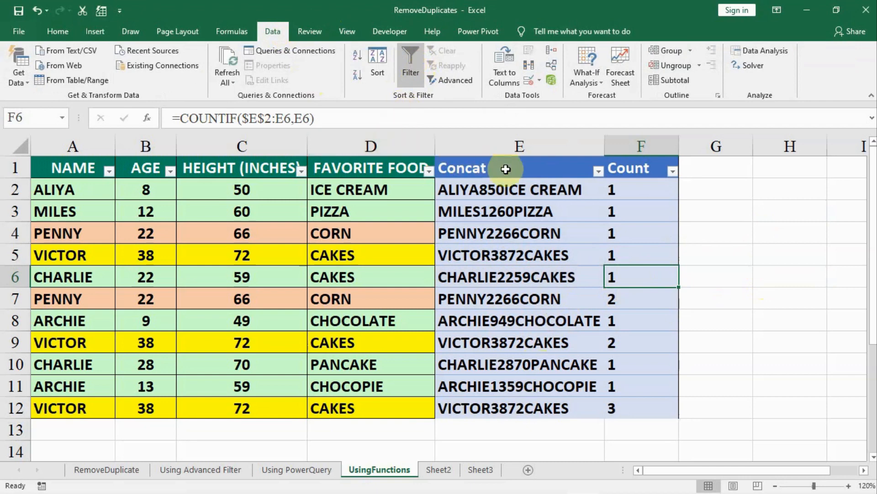
left_click(673, 171)
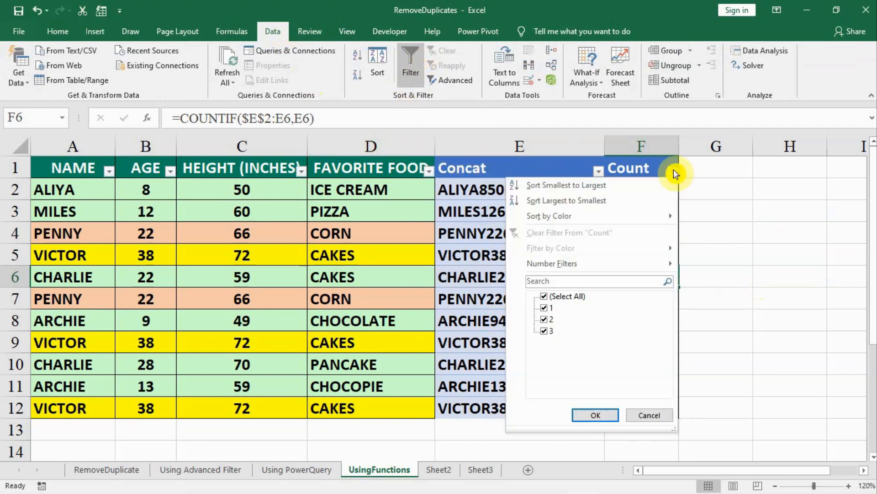
left_click(549, 297)
left_click(544, 308)
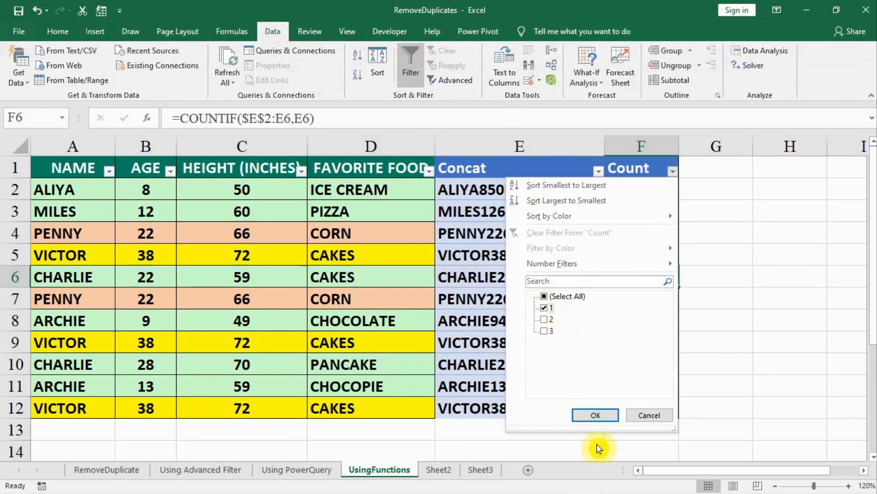
left_click(598, 417)
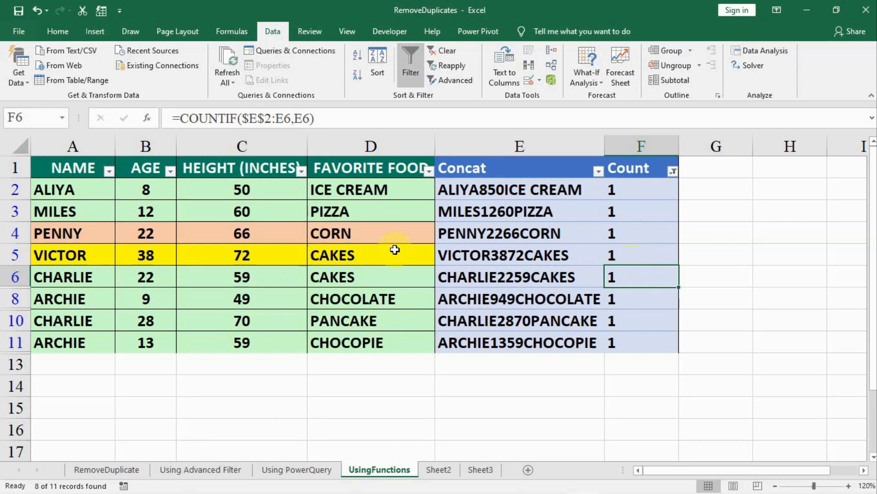
left_click(56, 32)
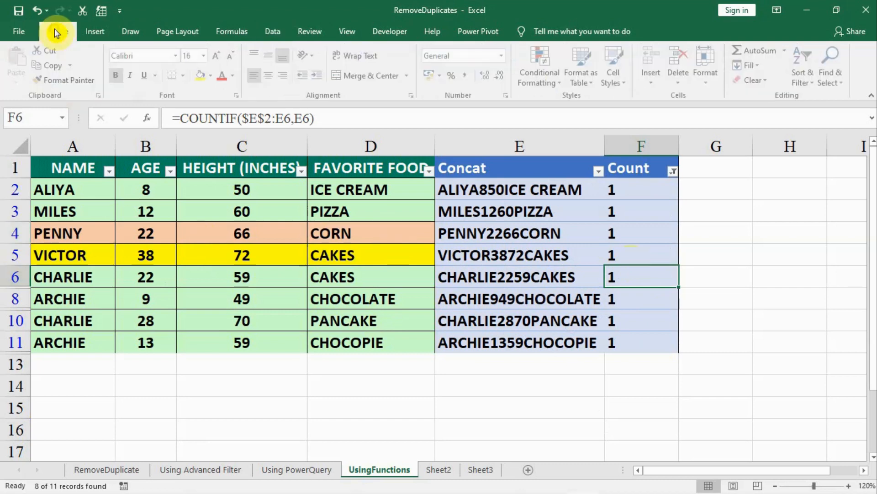